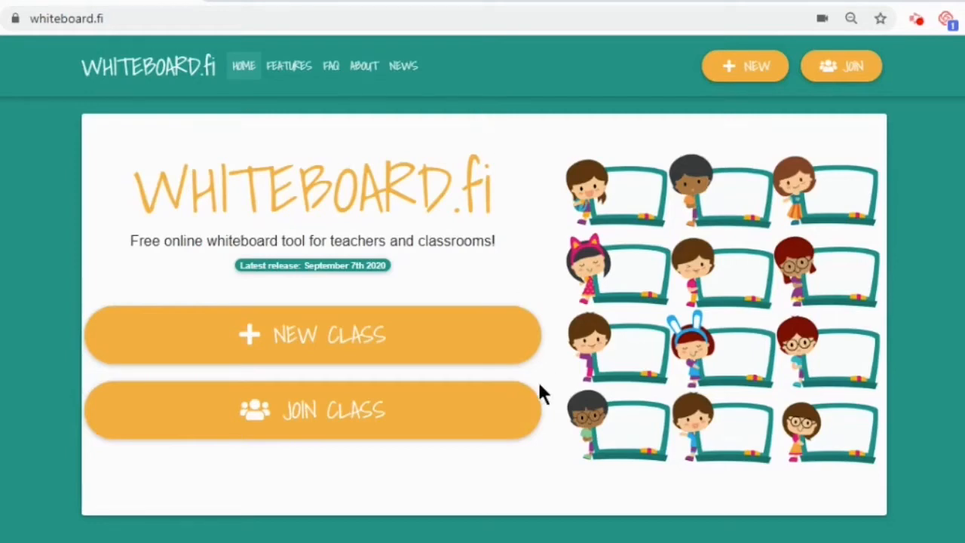
# - Join the teacher's class with its room code and enter the student's name
pyautogui.click(360, 424)
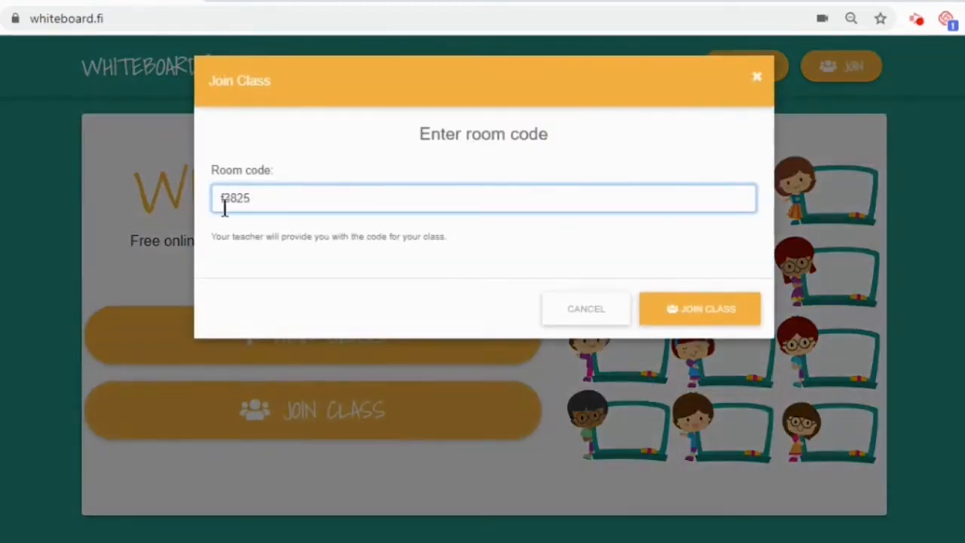
pyautogui.click(721, 318)
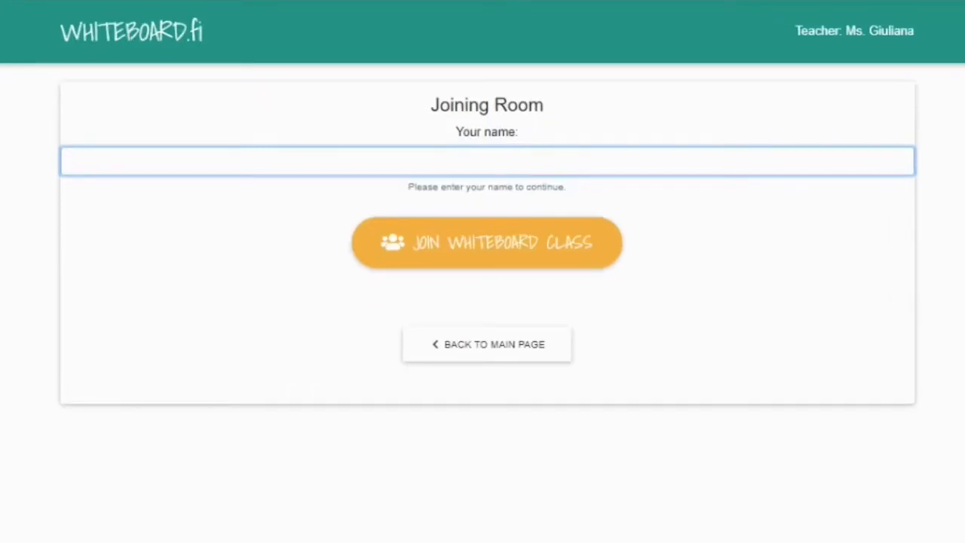
pyautogui.write('Giuliana')
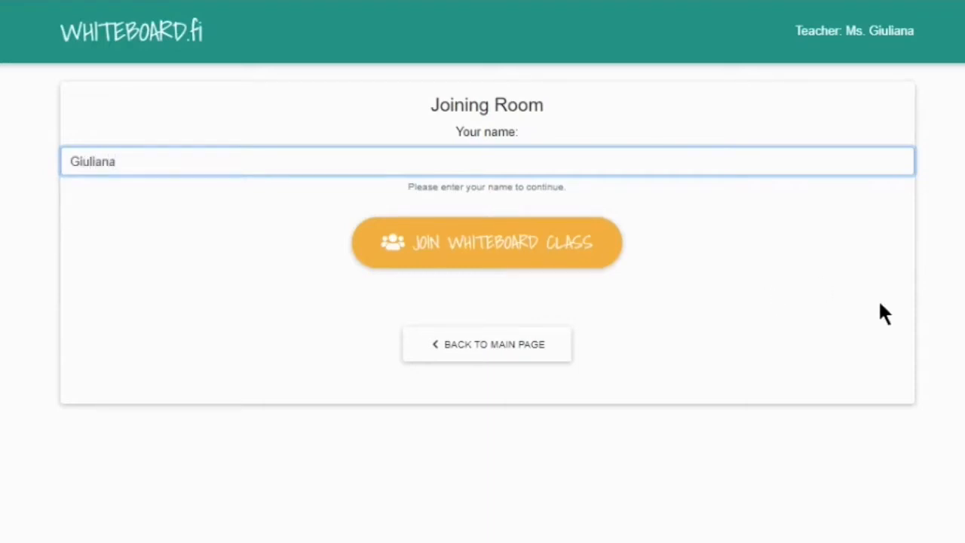
pyautogui.click(814, 300)
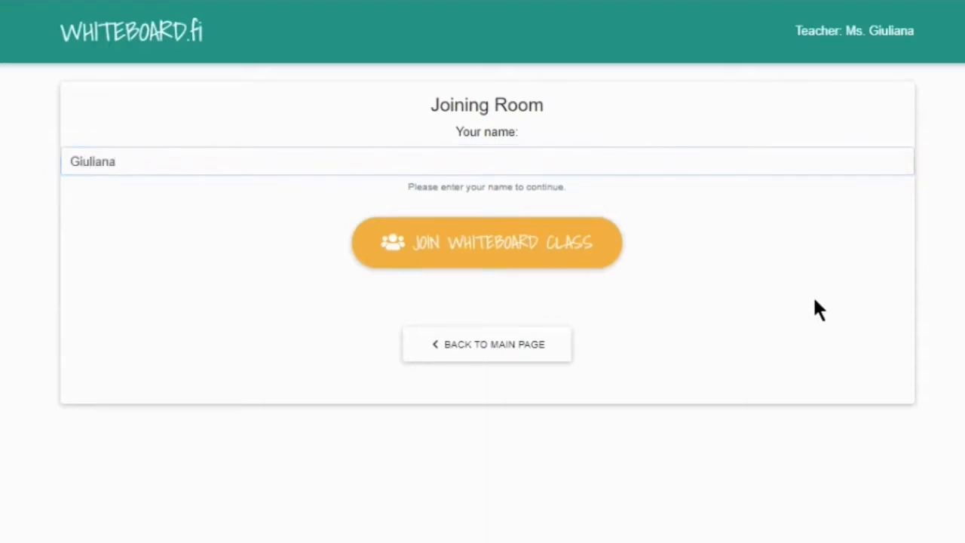
# - Enter the class whiteboard under that name, keeping the fill colour black
pyautogui.click(587, 258)
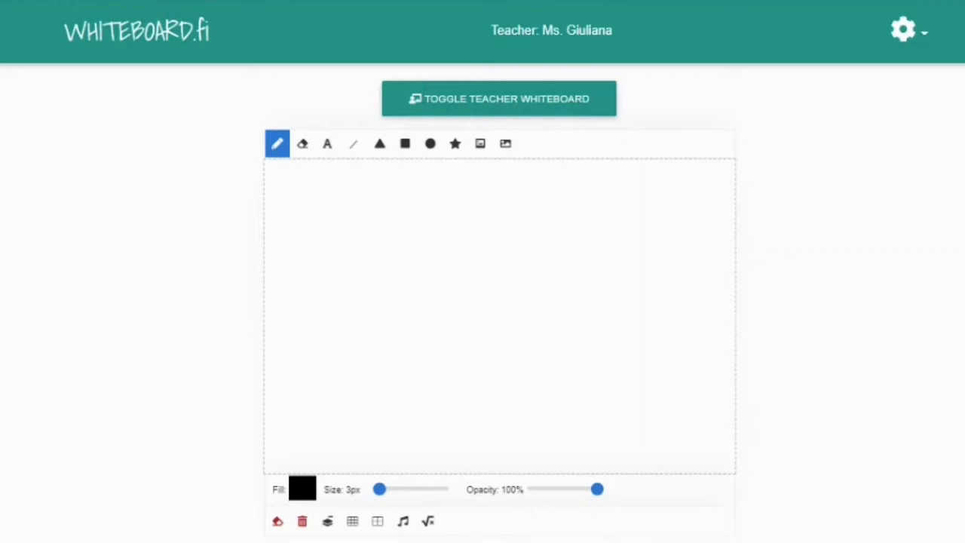
pyautogui.click(301, 492)
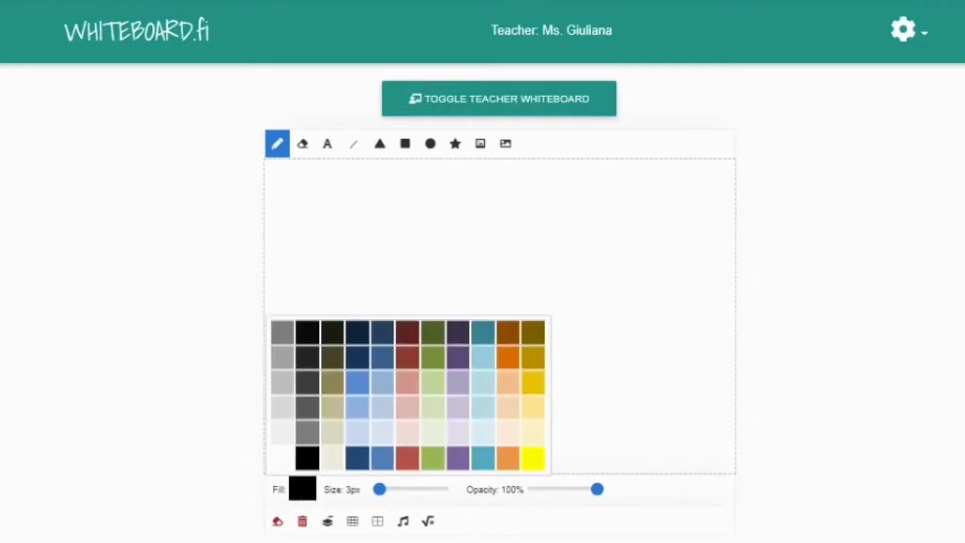
pyautogui.click(519, 528)
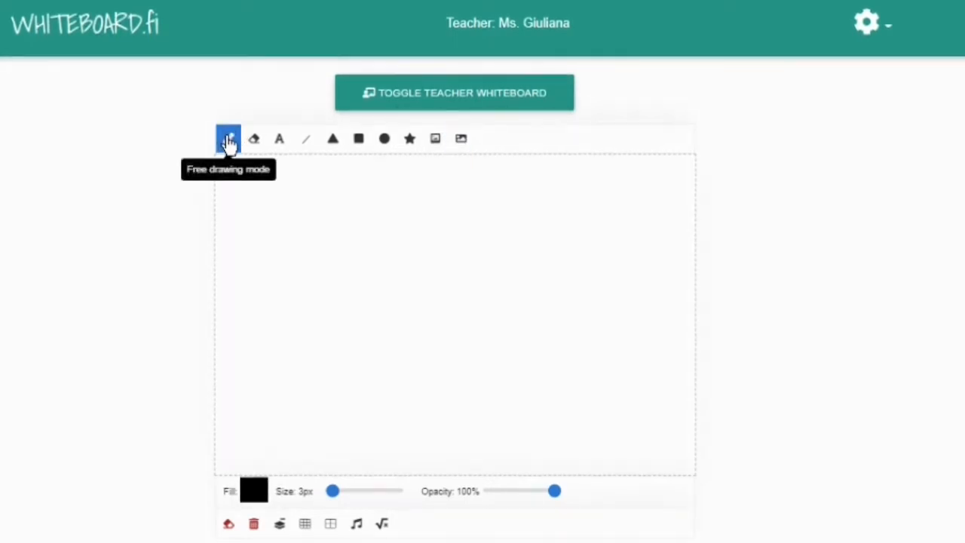
# - Draw a thin wavy line, a 30px black stroke and a half-opacity grey stroke
pyautogui.moveTo(253, 198)
pyautogui.mouseDown()
pyautogui.moveTo(340, 210)
pyautogui.moveTo(550, 194)
pyautogui.mouseUp()
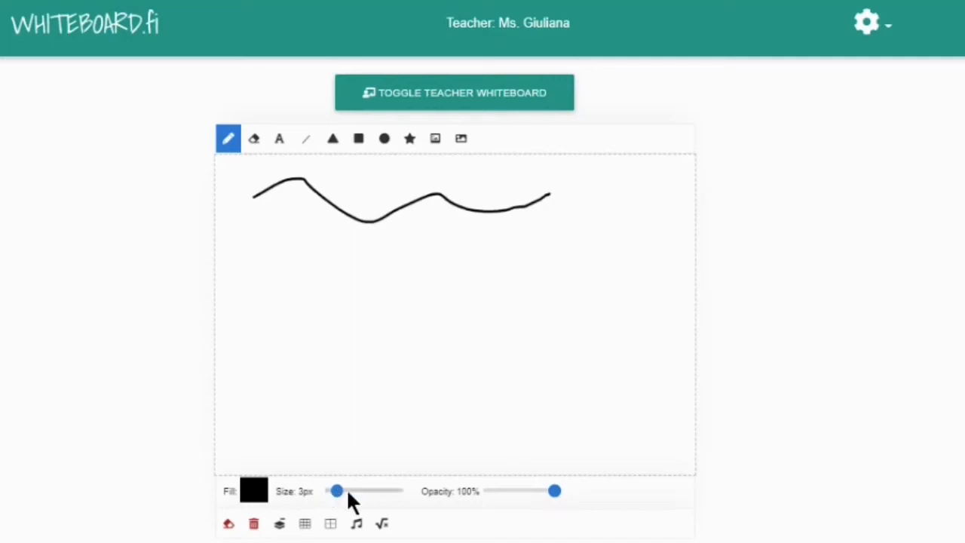
pyautogui.moveTo(348, 495); pyautogui.dragTo(356, 491)
pyautogui.moveTo(283, 251); pyautogui.dragTo(532, 250)
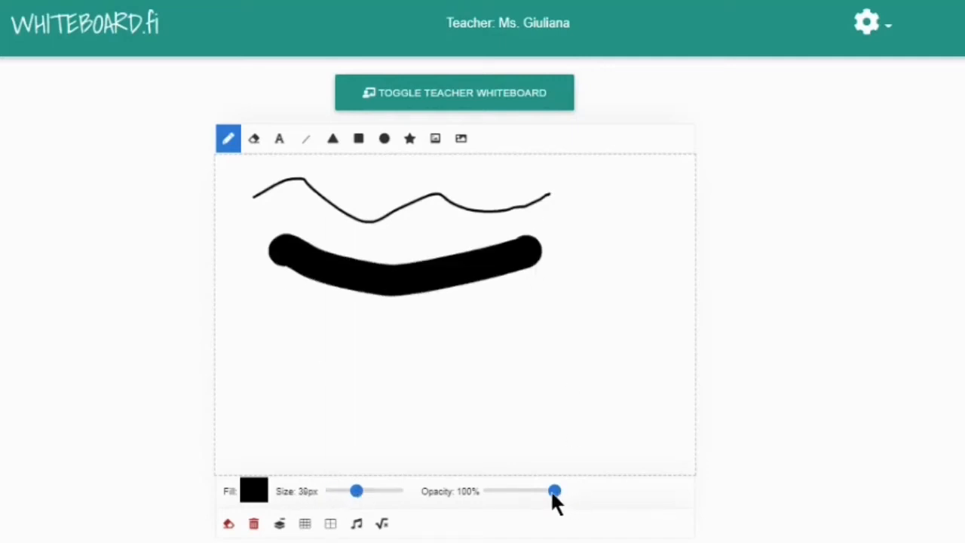
pyautogui.moveTo(554, 490); pyautogui.dragTo(528, 490)
pyautogui.moveTo(279, 315); pyautogui.dragTo(577, 335)
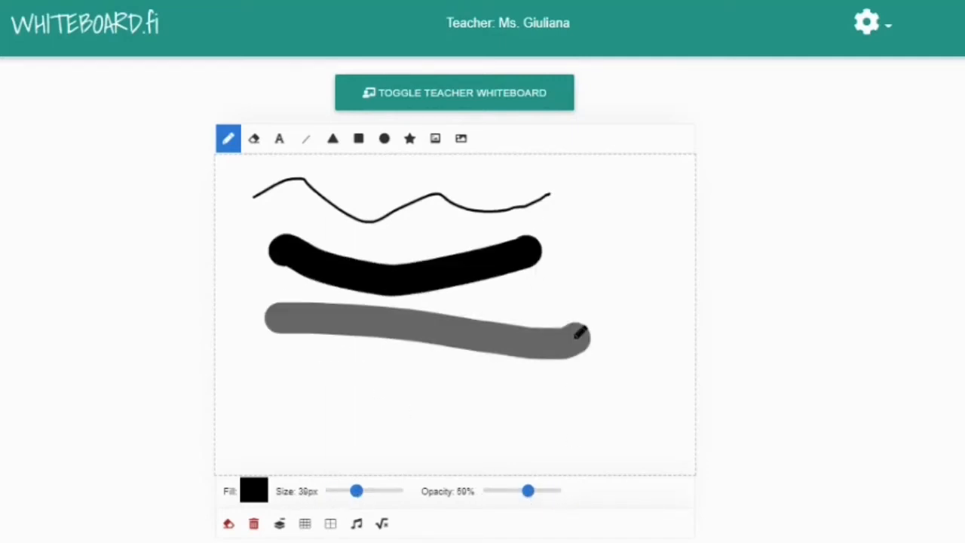
# - Erase a zigzag through the thick black stroke, then wipe the whole board
pyautogui.click(255, 140)
pyautogui.moveTo(334, 245)
pyautogui.mouseDown()
pyautogui.moveTo(460, 275)
pyautogui.moveTo(516, 259)
pyautogui.mouseUp()
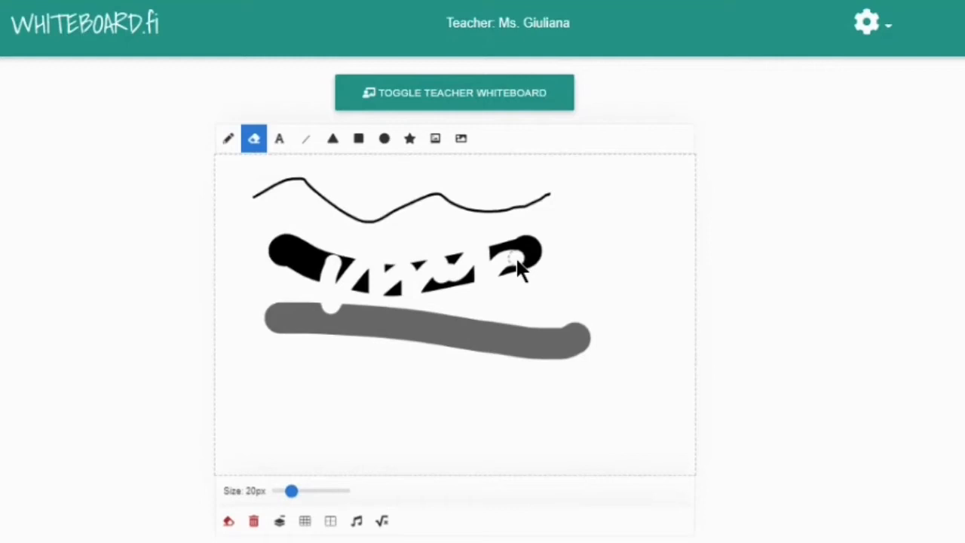
pyautogui.click(229, 520)
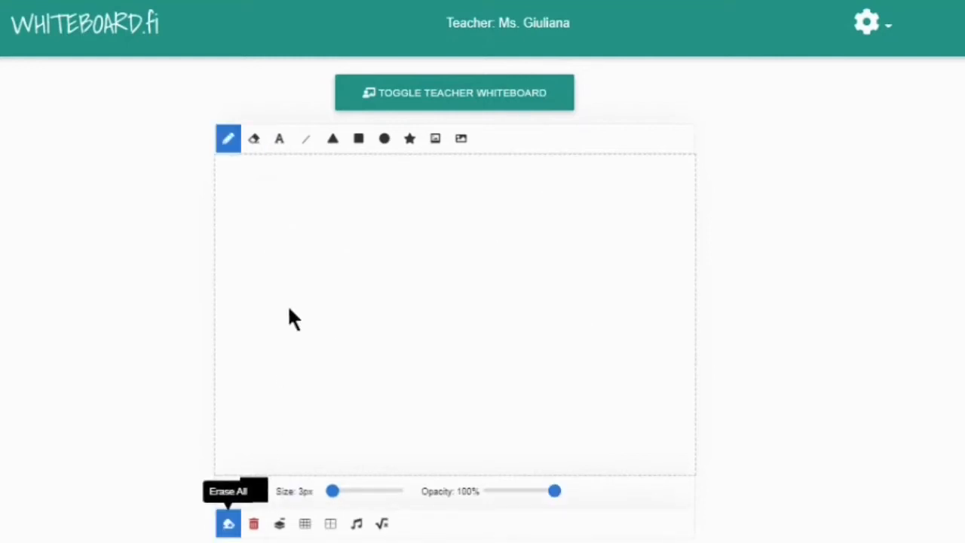
pyautogui.click(278, 141)
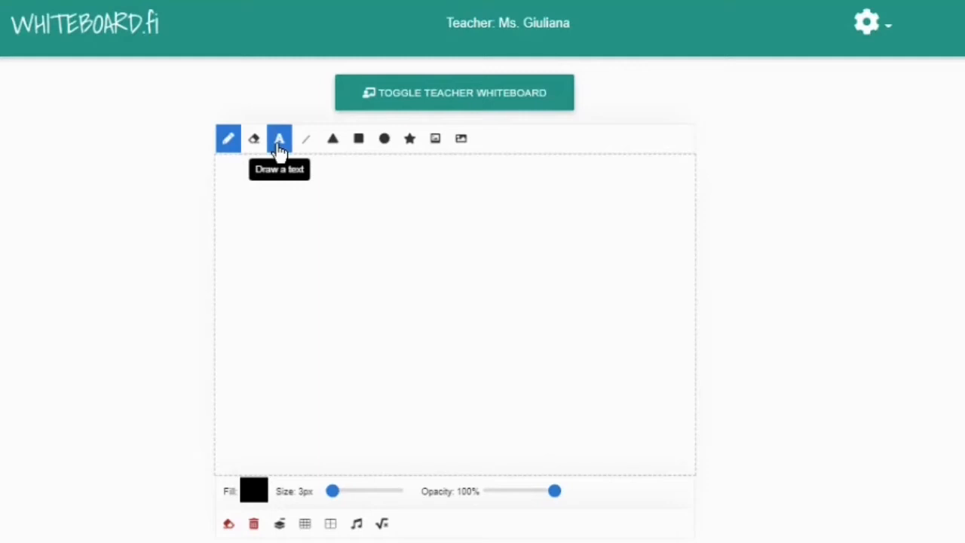
# - Place a Text label, enlarge it and set its opacity to 100%
pyautogui.click(290, 245)
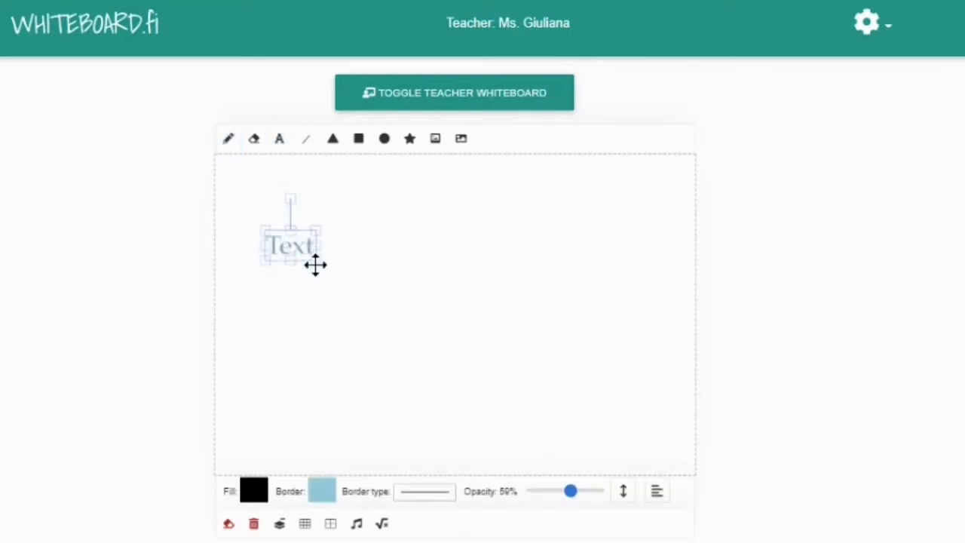
pyautogui.moveTo(314, 260); pyautogui.dragTo(528, 351)
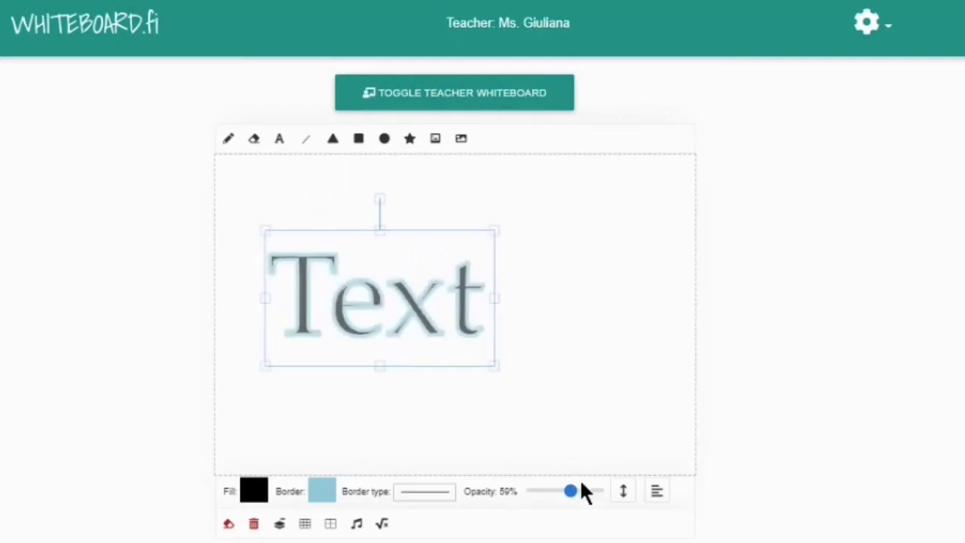
pyautogui.moveTo(579, 490); pyautogui.dragTo(541, 497)
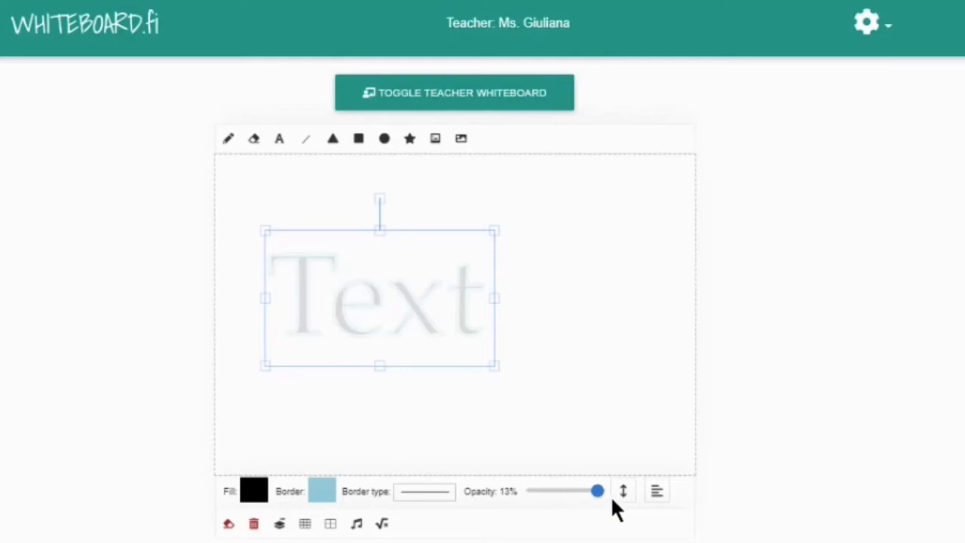
pyautogui.moveTo(612, 499); pyautogui.dragTo(618, 508)
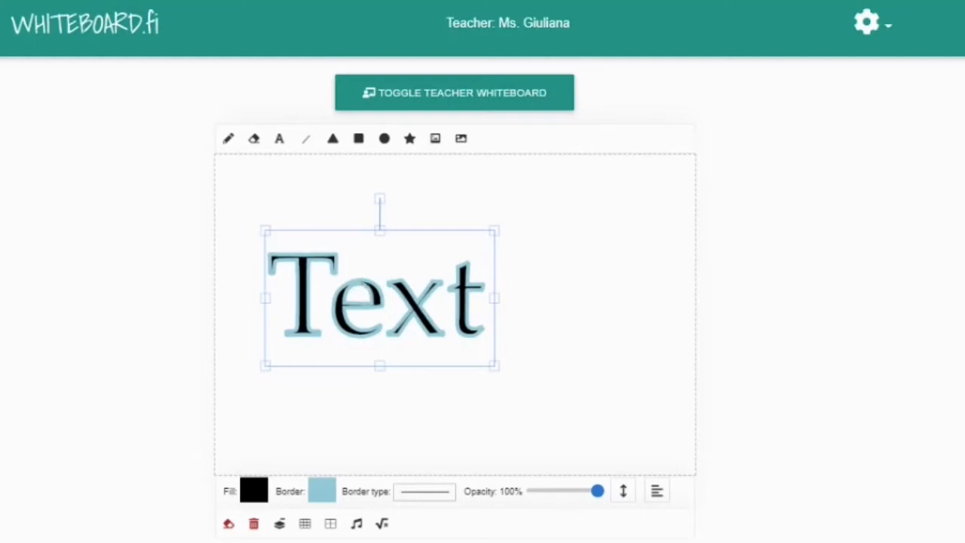
# - Give the Text label a teal outline and yellow fill, and move it bottom-right
pyautogui.click(319, 493)
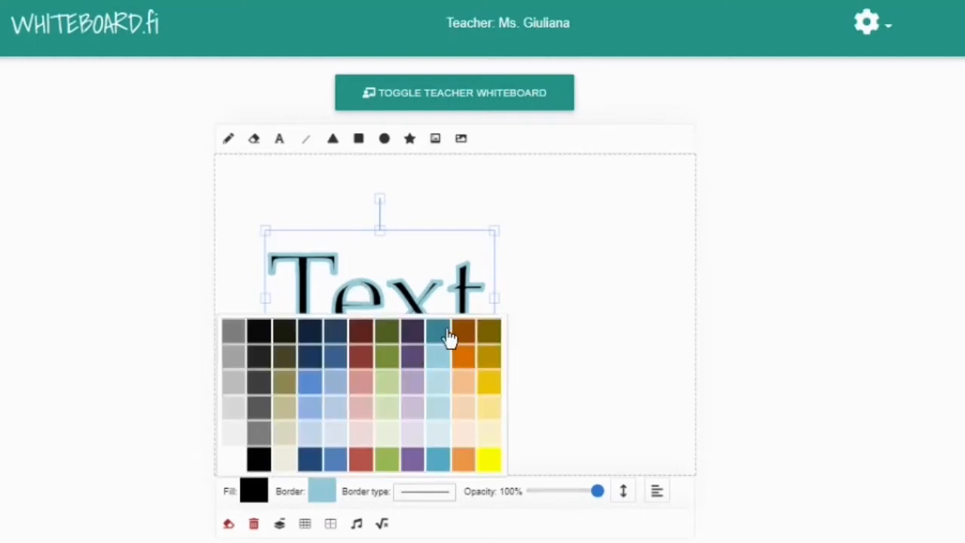
pyautogui.click(444, 330)
pyautogui.click(256, 492)
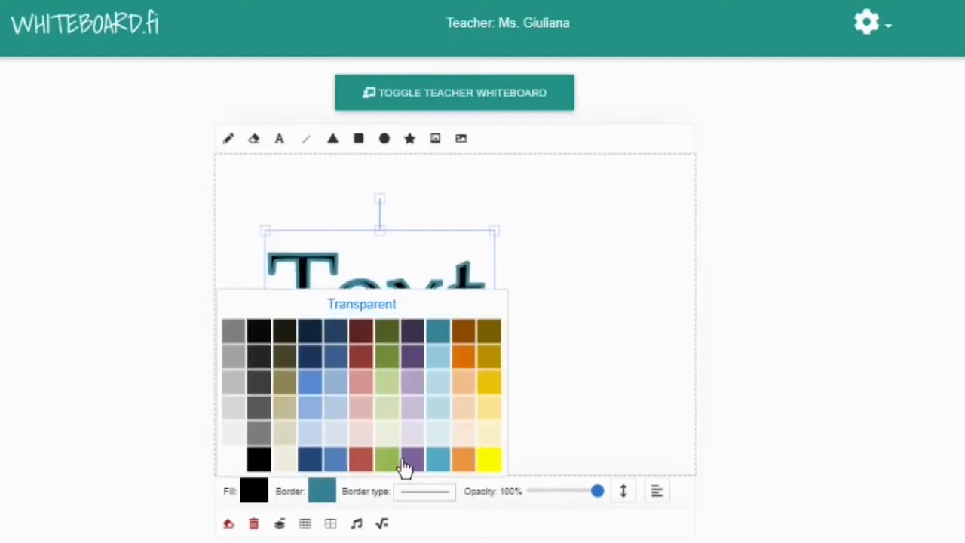
pyautogui.click(486, 460)
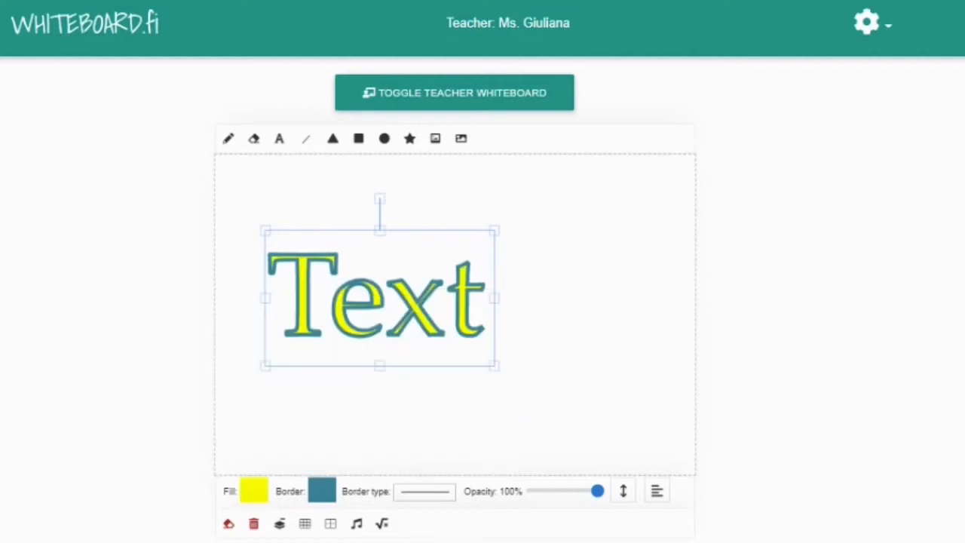
pyautogui.moveTo(373, 302); pyautogui.dragTo(329, 211)
pyautogui.moveTo(365, 256); pyautogui.dragTo(555, 402)
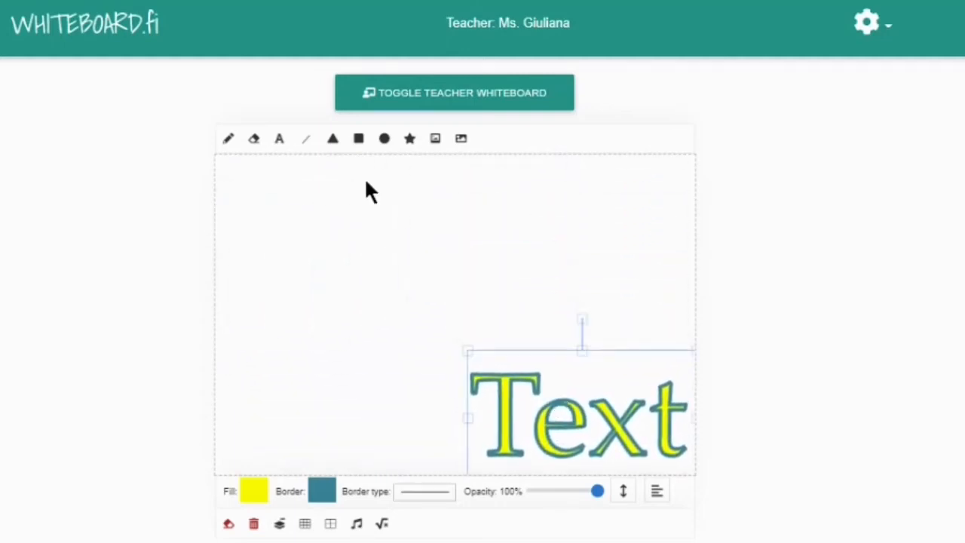
# - Draw a triangle, fill it purple and place it above the Text label
pyautogui.click(335, 143)
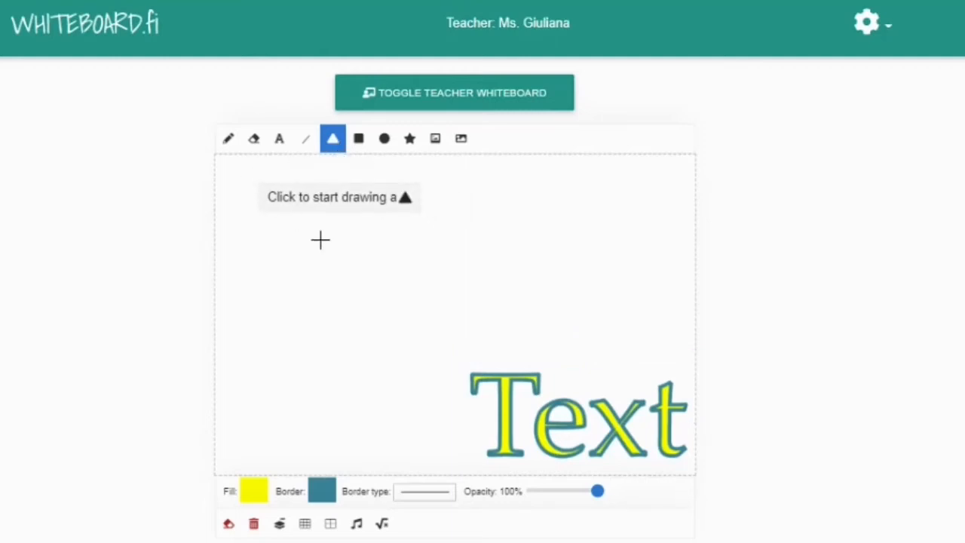
pyautogui.moveTo(250, 174); pyautogui.dragTo(369, 278)
pyautogui.moveTo(605, 232); pyautogui.dragTo(581, 224)
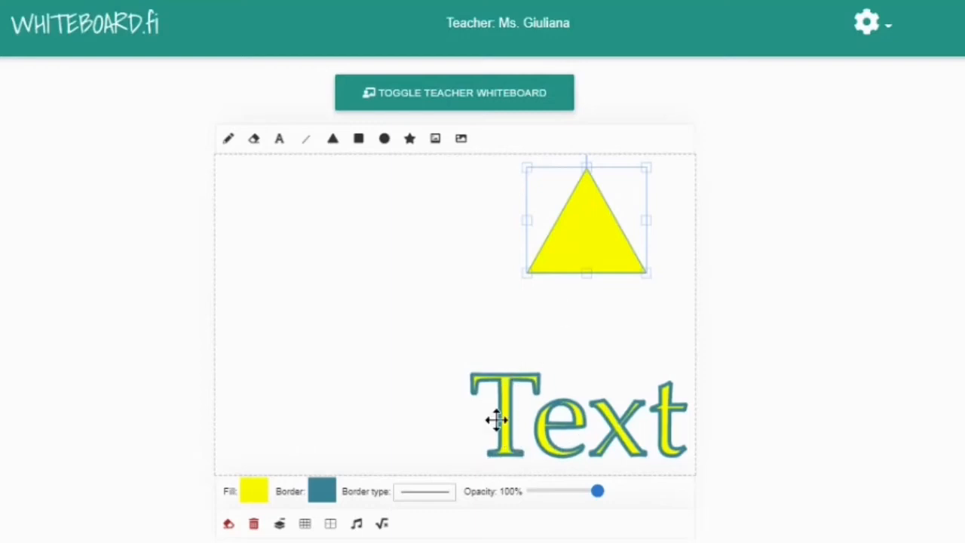
pyautogui.click(229, 145)
pyautogui.click(254, 490)
pyautogui.click(411, 356)
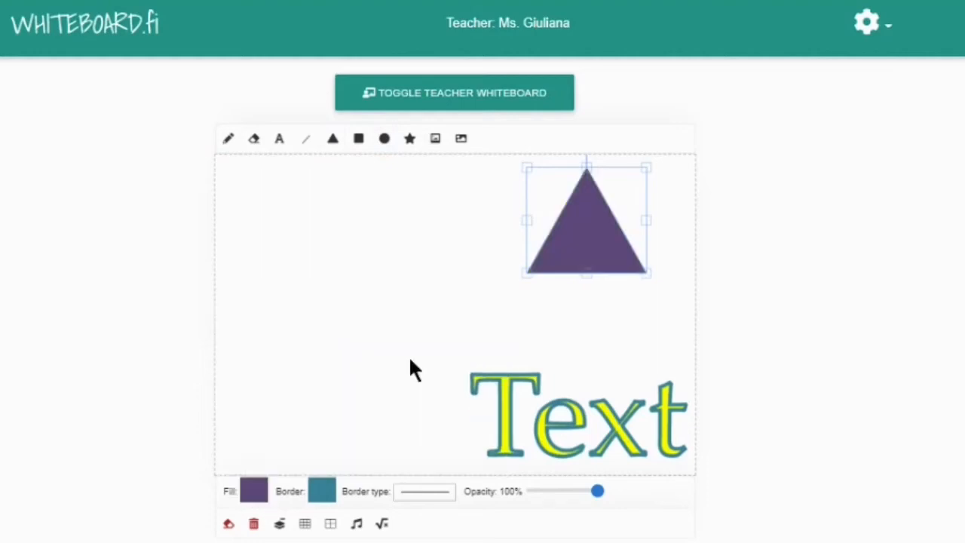
pyautogui.moveTo(560, 226); pyautogui.dragTo(576, 291)
# - Draw a top-left circle with an olive green outline and black fill
pyautogui.click(383, 139)
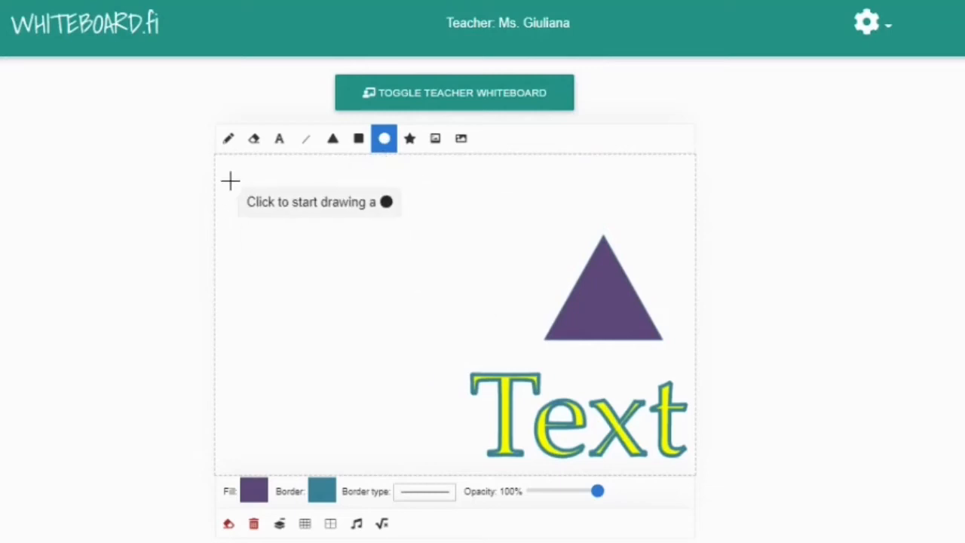
pyautogui.moveTo(231, 181); pyautogui.dragTo(397, 292)
pyautogui.click(279, 230)
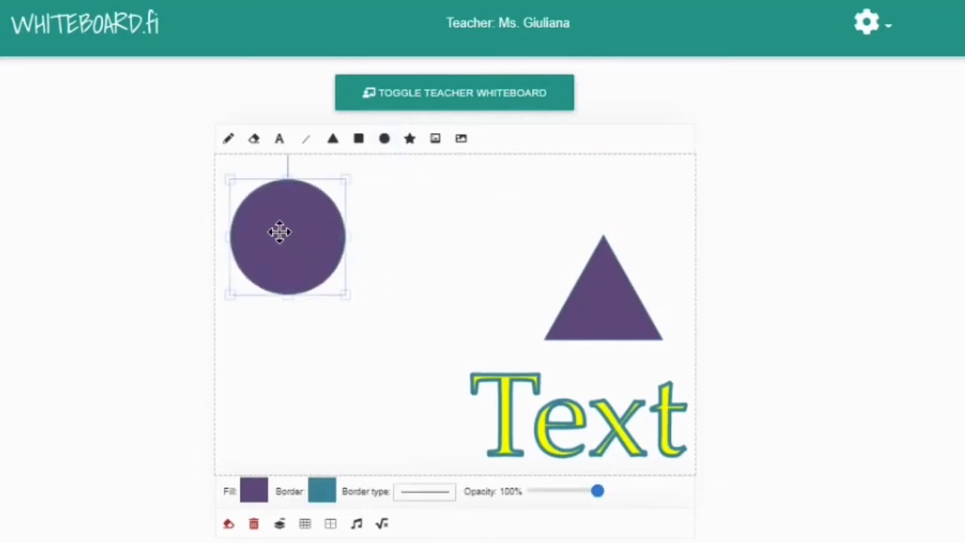
pyautogui.click(322, 493)
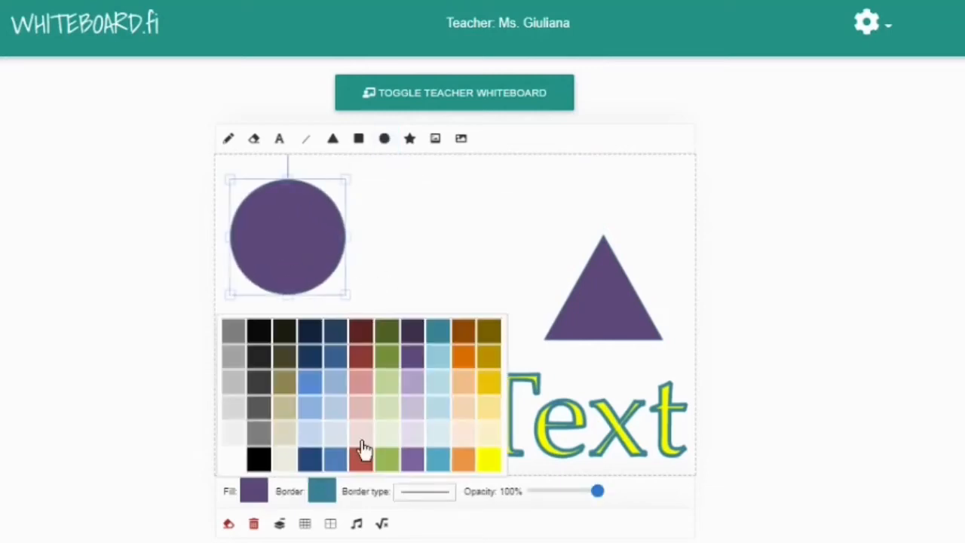
pyautogui.click(384, 352)
pyautogui.click(263, 493)
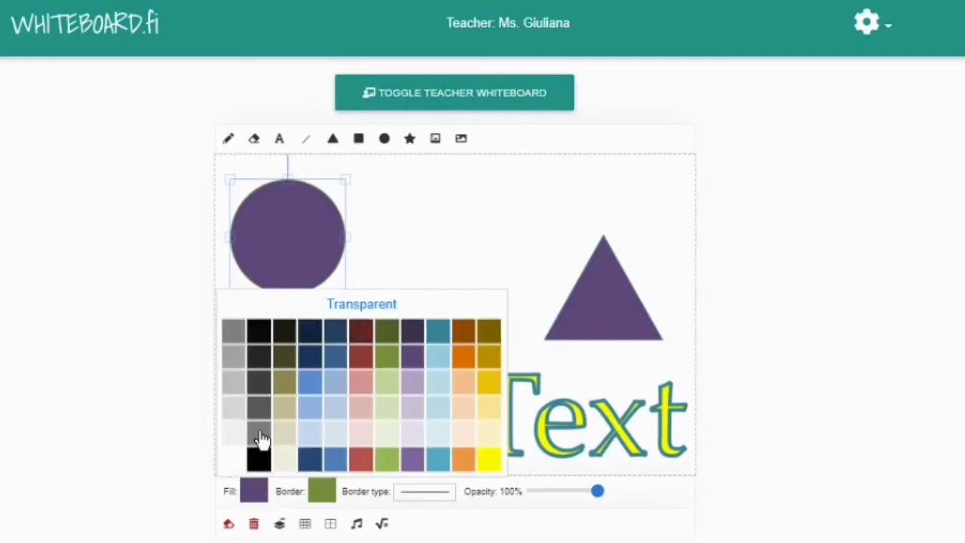
pyautogui.click(256, 331)
pyautogui.moveTo(307, 244); pyautogui.dragTo(339, 269)
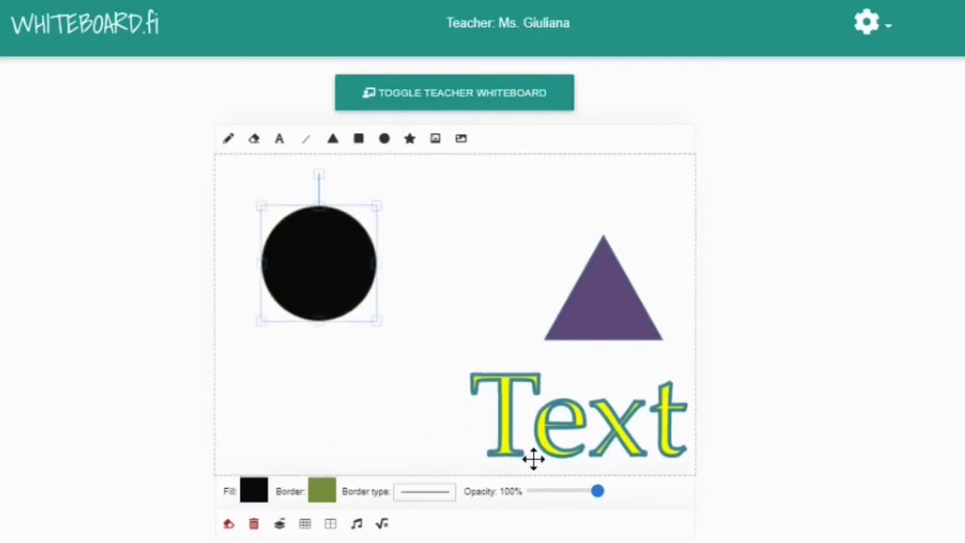
# - Lower the circle's opacity to about half and move it beside the triangle
pyautogui.moveTo(596, 490); pyautogui.dragTo(565, 490)
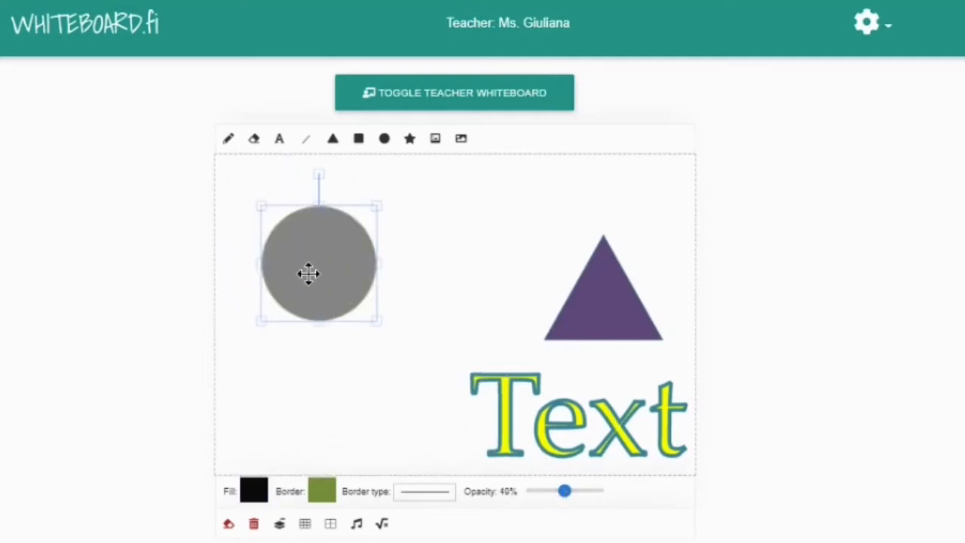
pyautogui.moveTo(308, 272); pyautogui.dragTo(500, 228)
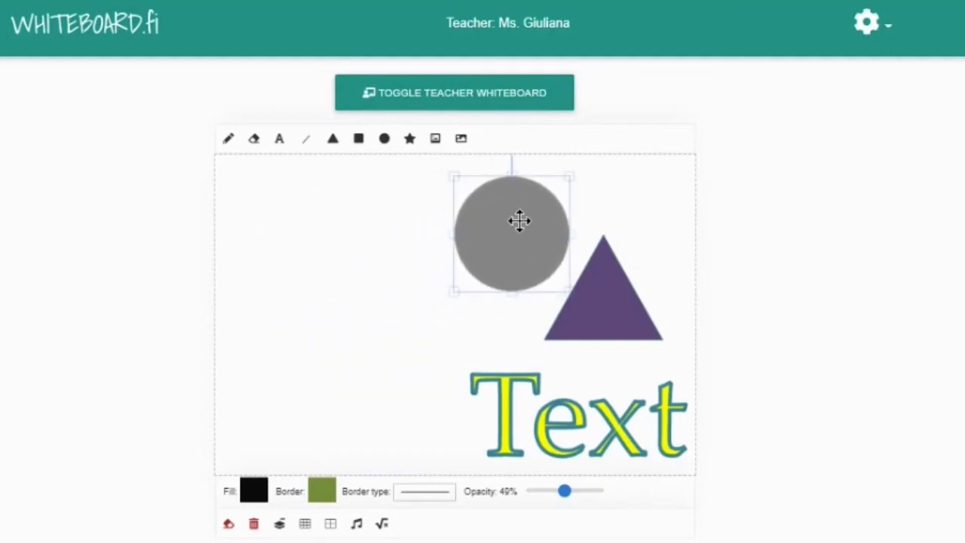
# - Insert the dojo-party picture nearly fully opaque, shrunk into the top-left corner
pyautogui.click(435, 140)
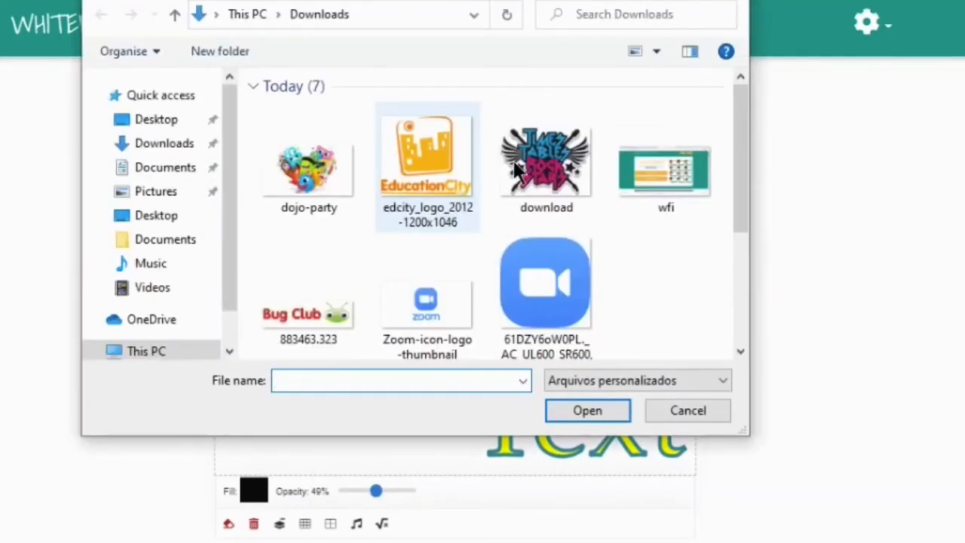
pyautogui.doubleClick(324, 166)
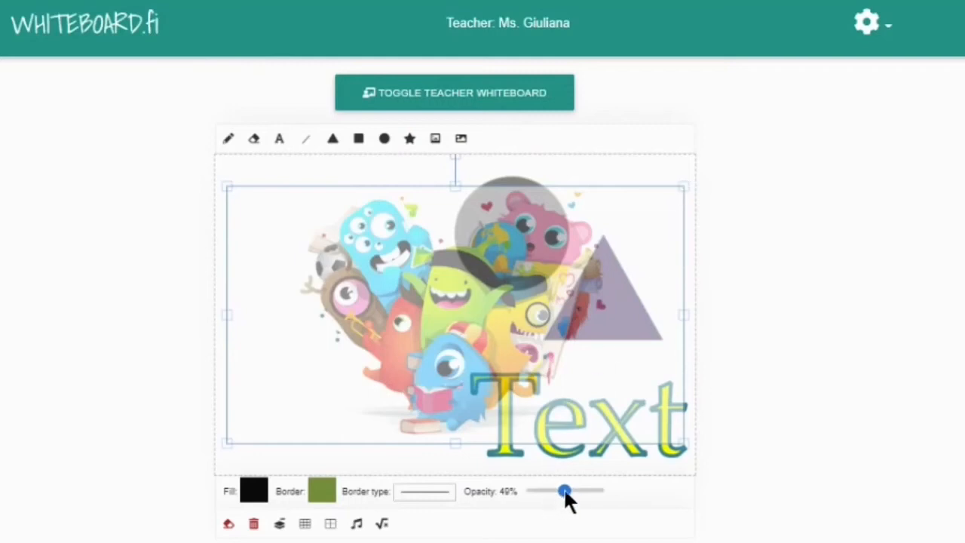
pyautogui.moveTo(565, 491); pyautogui.dragTo(596, 490)
pyautogui.moveTo(680, 188); pyautogui.dragTo(456, 313)
pyautogui.moveTo(374, 384); pyautogui.dragTo(371, 240)
pyautogui.click(411, 351)
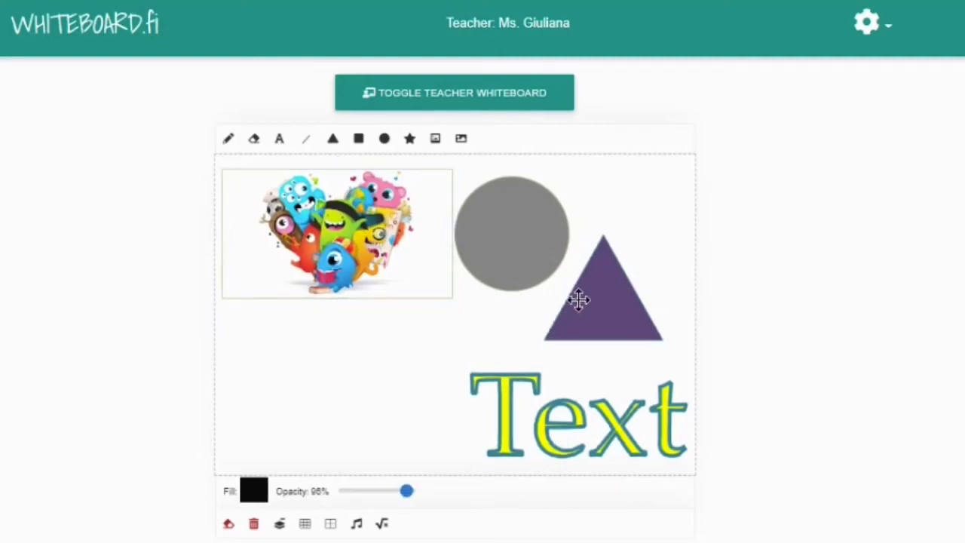
# - Move Text below the picture, the triangle lower right, and the grey circle right
pyautogui.moveTo(569, 425); pyautogui.dragTo(319, 396)
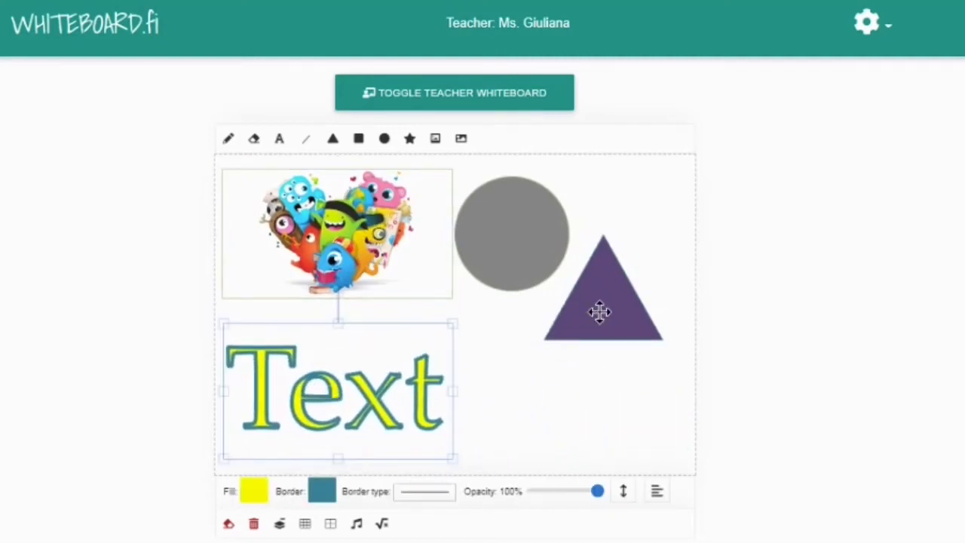
pyautogui.moveTo(599, 311); pyautogui.dragTo(575, 400)
pyautogui.moveTo(533, 230); pyautogui.dragTo(606, 228)
pyautogui.moveTo(425, 256); pyautogui.dragTo(431, 261)
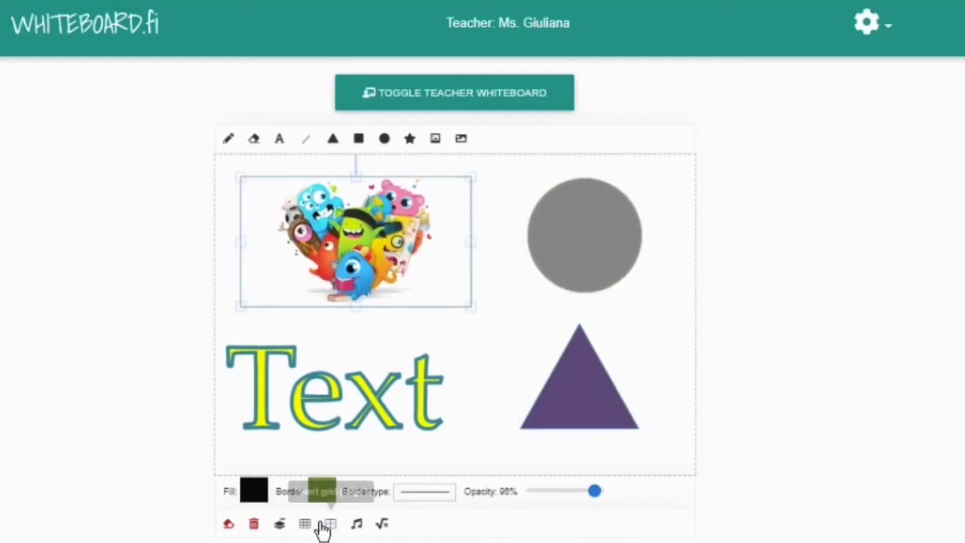
# - Flatten the dojo-party picture into the whiteboard background
pyautogui.click(278, 523)
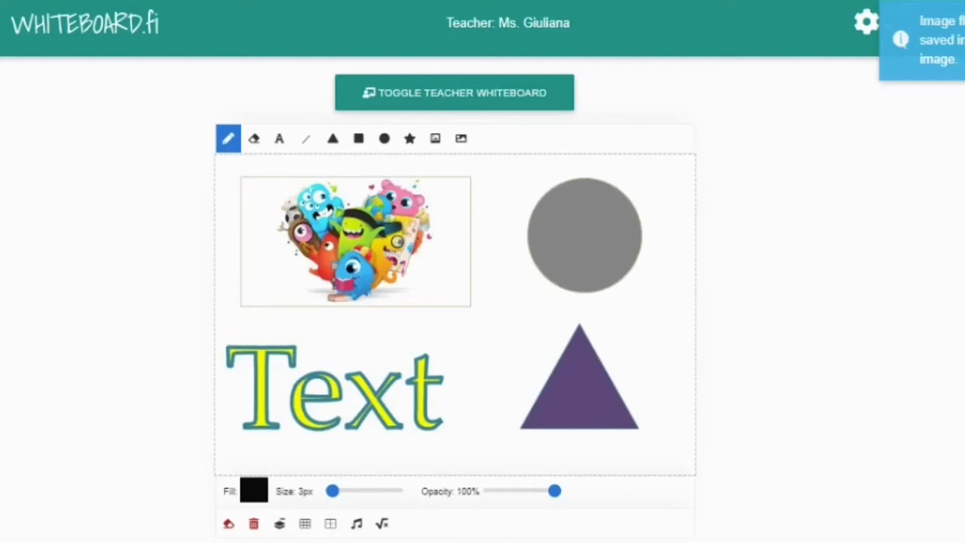
pyautogui.click(228, 139)
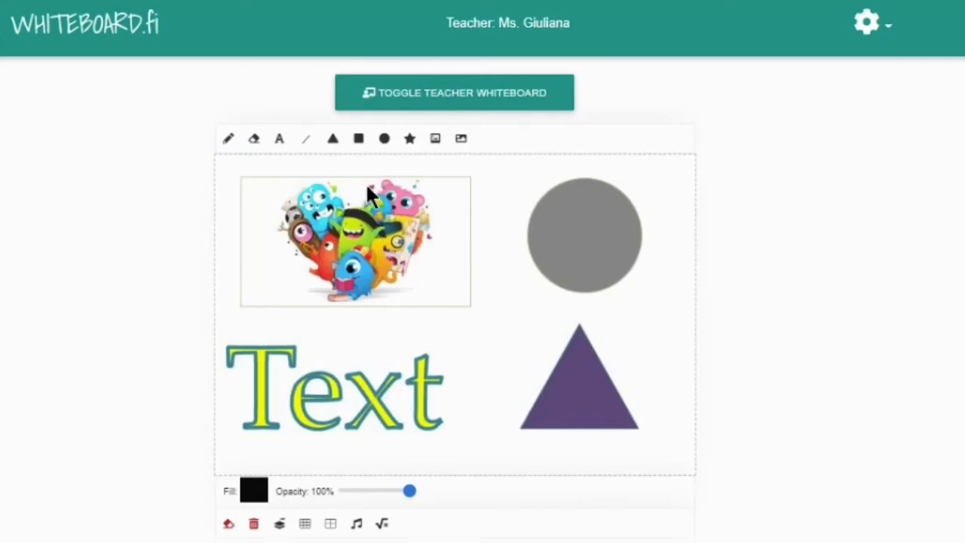
pyautogui.click(277, 145)
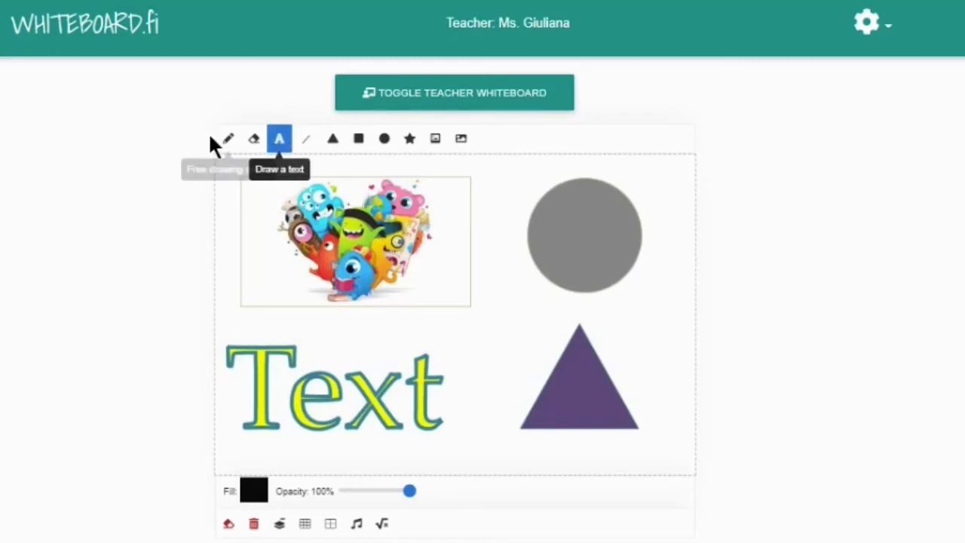
pyautogui.click(228, 142)
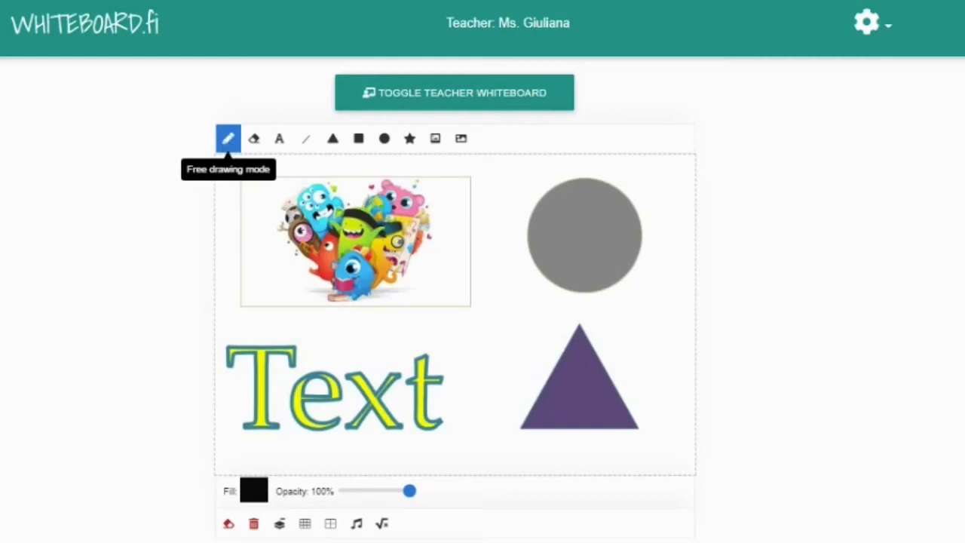
pyautogui.click(253, 491)
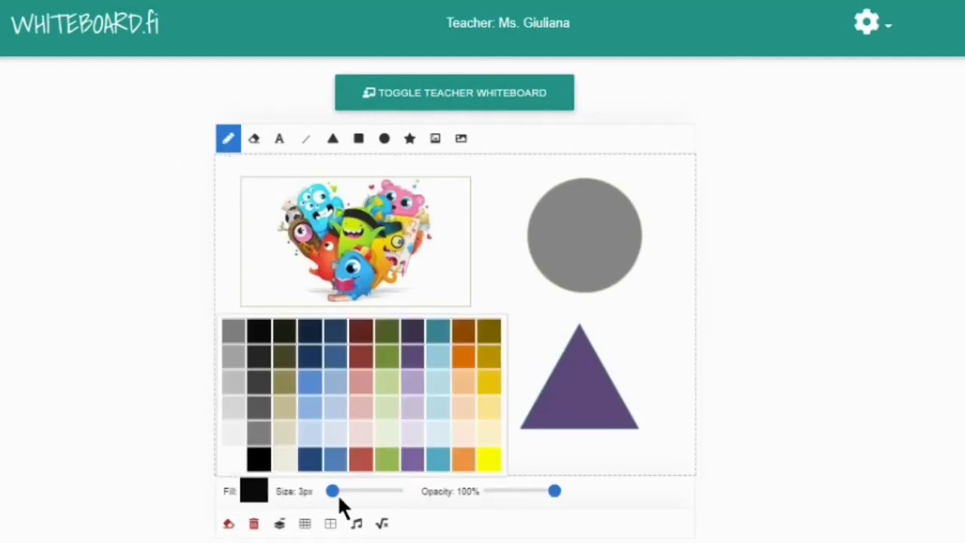
pyautogui.click(486, 461)
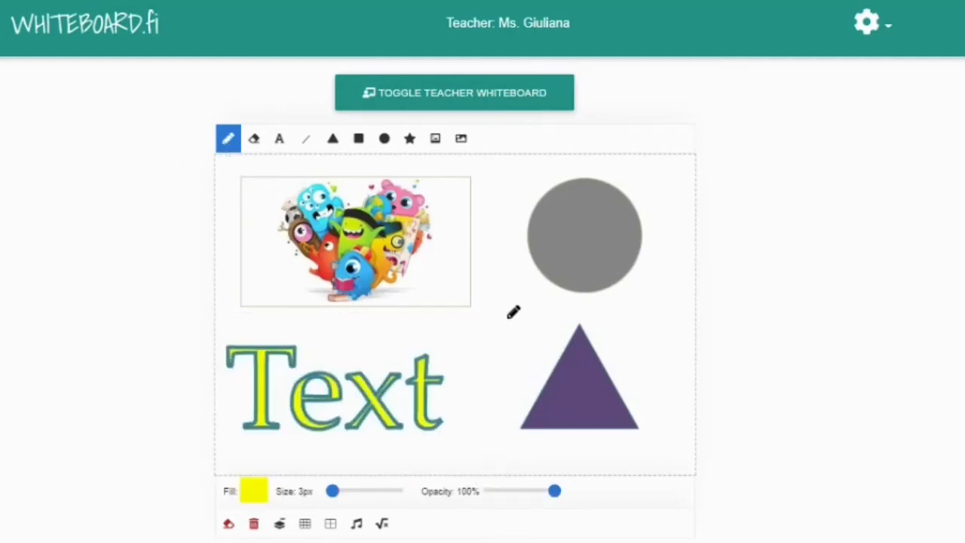
pyautogui.moveTo(508, 317)
pyautogui.mouseDown()
pyautogui.moveTo(528, 336)
pyautogui.moveTo(519, 306)
pyautogui.moveTo(501, 338)
pyautogui.moveTo(480, 347)
pyautogui.moveTo(476, 318)
pyautogui.moveTo(508, 302)
pyautogui.moveTo(497, 309)
pyautogui.mouseUp()
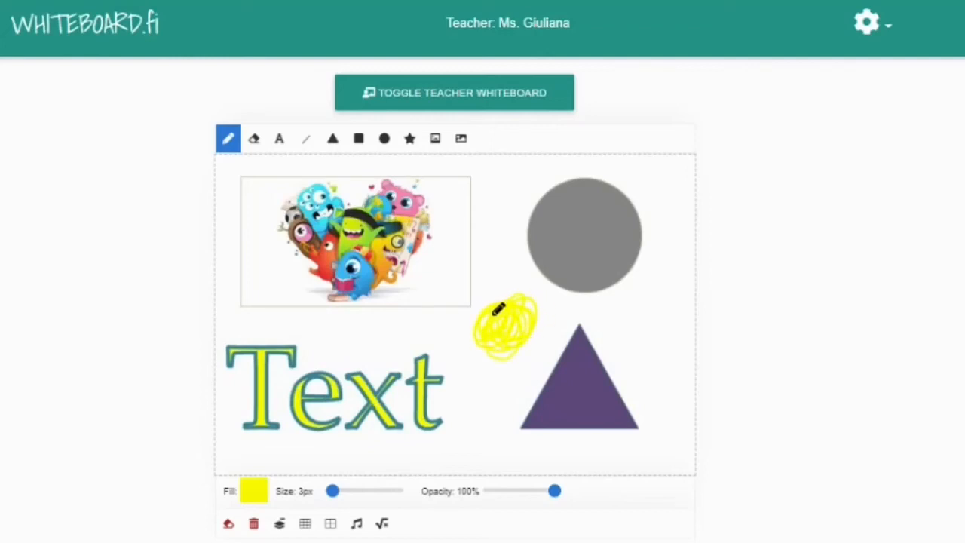
pyautogui.moveTo(490, 262); pyautogui.dragTo(490, 282)
pyautogui.moveTo(516, 286); pyautogui.dragTo(538, 262)
pyautogui.moveTo(543, 300); pyautogui.dragTo(562, 302)
pyautogui.moveTo(547, 330); pyautogui.dragTo(561, 349)
pyautogui.moveTo(520, 412); pyautogui.dragTo(523, 362)
pyautogui.moveTo(494, 379); pyautogui.dragTo(462, 402)
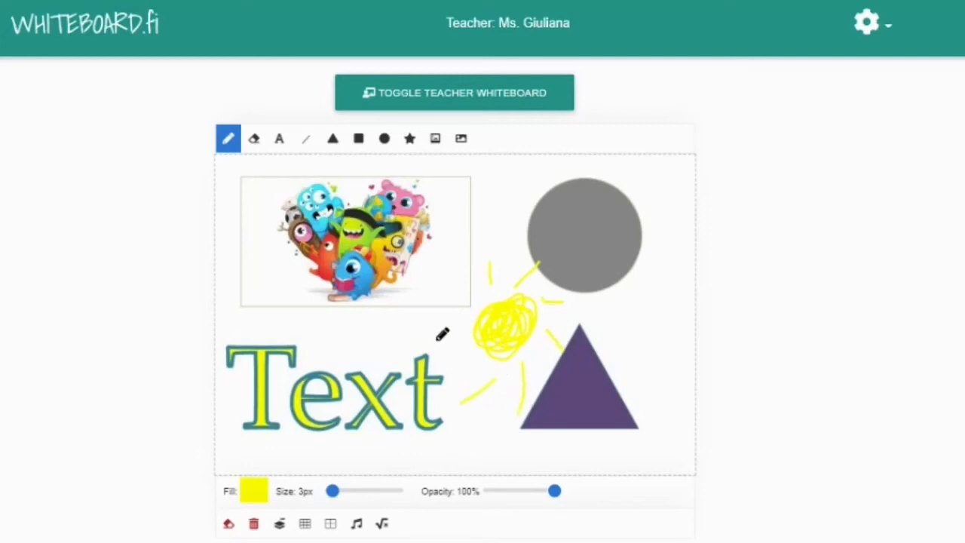
pyautogui.moveTo(436, 340); pyautogui.dragTo(456, 345)
pyautogui.moveTo(445, 279); pyautogui.dragTo(465, 303)
pyautogui.click(229, 524)
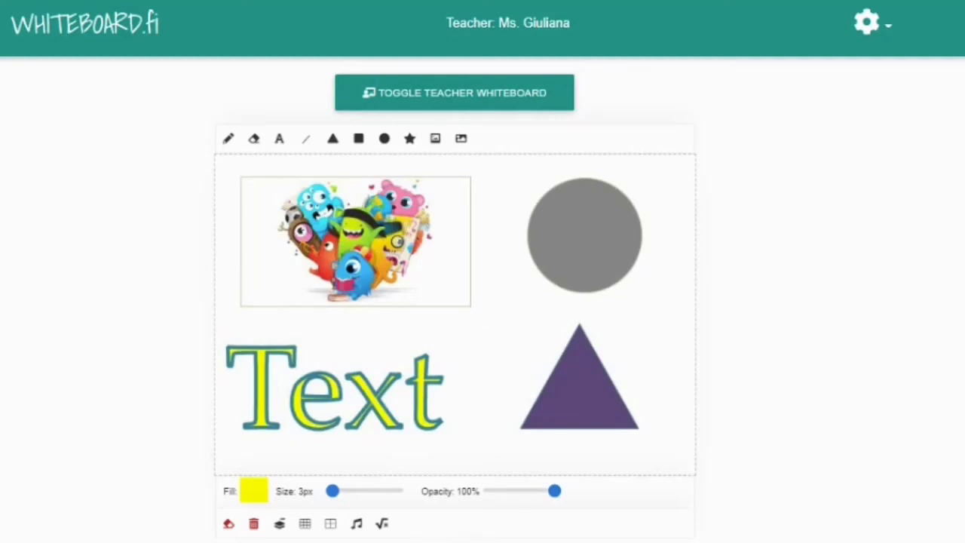
# - Clear the board, try small and large grids, and end with a music sheet
pyautogui.click(253, 526)
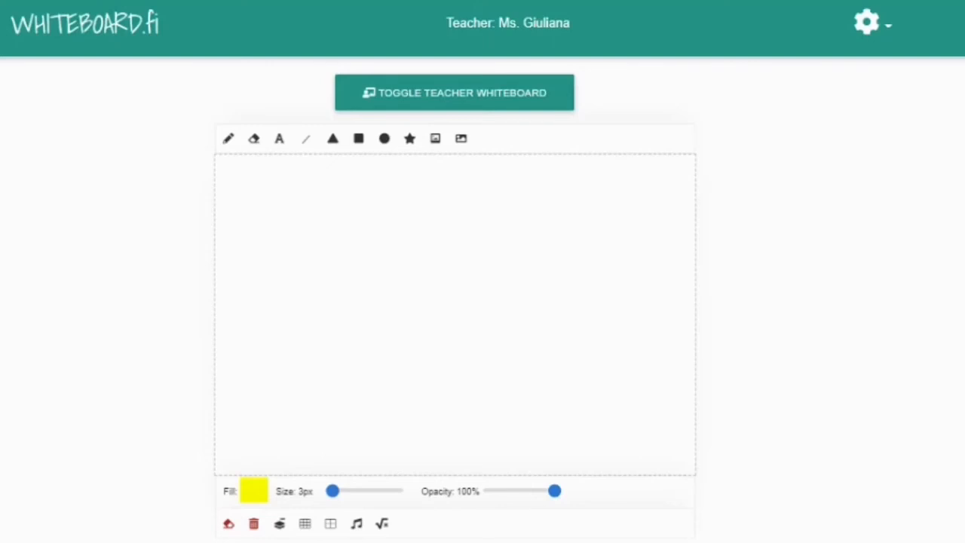
pyautogui.click(305, 525)
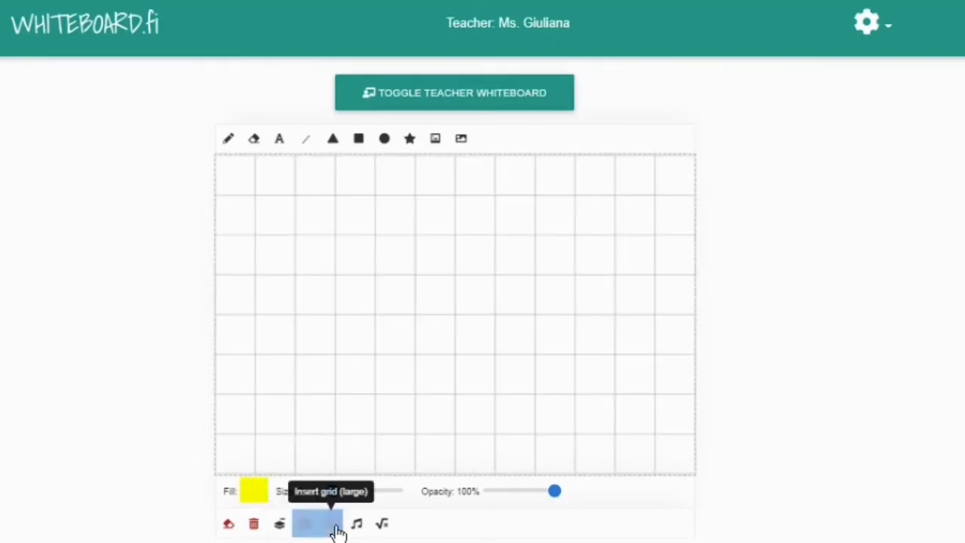
pyautogui.click(330, 526)
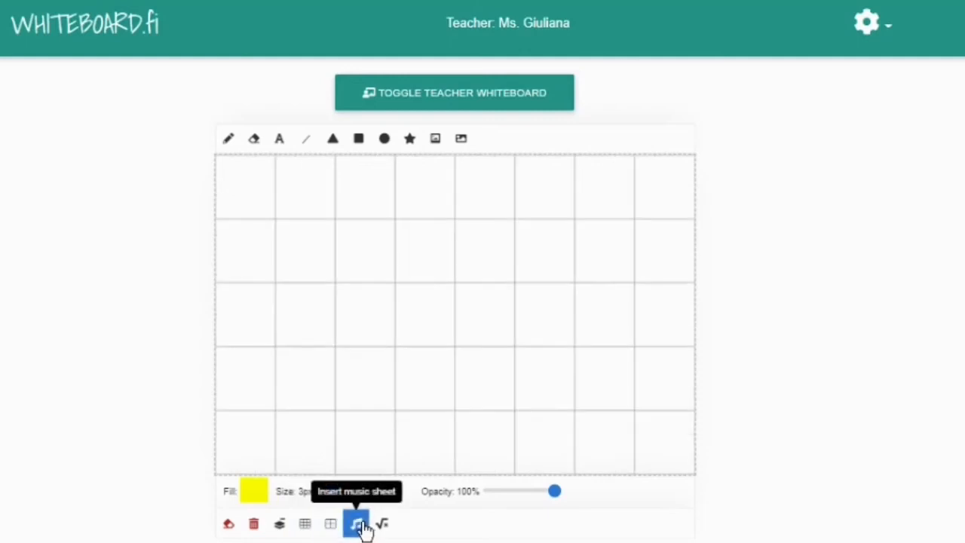
pyautogui.click(358, 528)
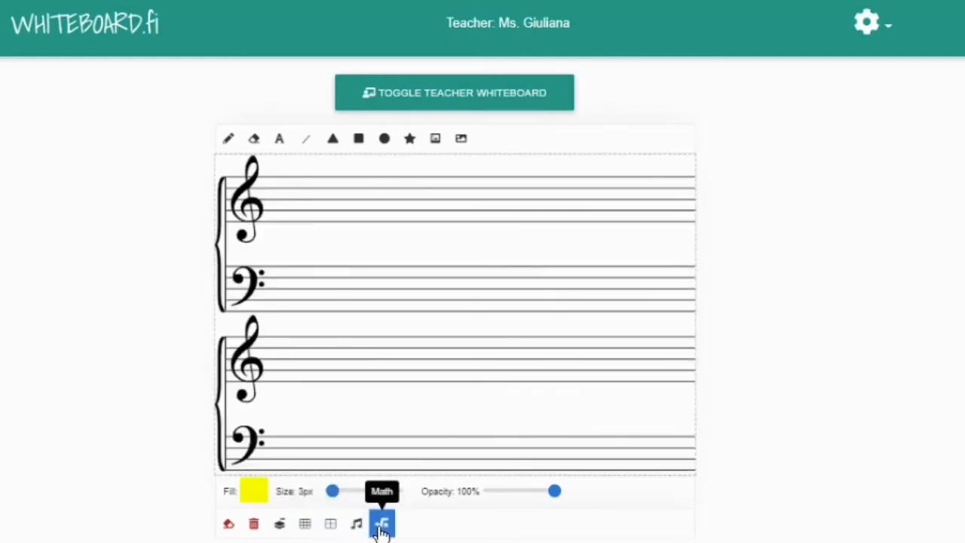
# - Insert the f(x) = e^x formula, then clear the whole whiteboard
pyautogui.click(381, 523)
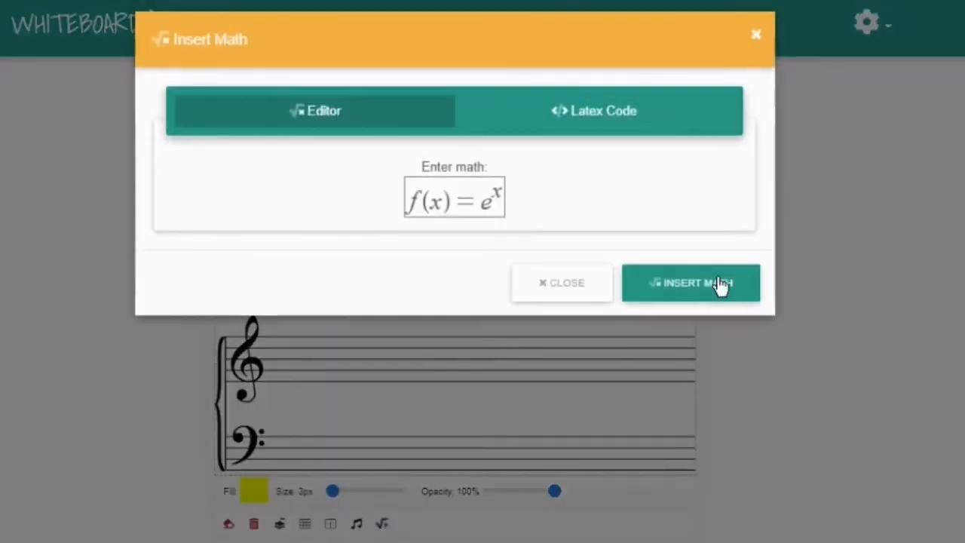
pyautogui.click(722, 284)
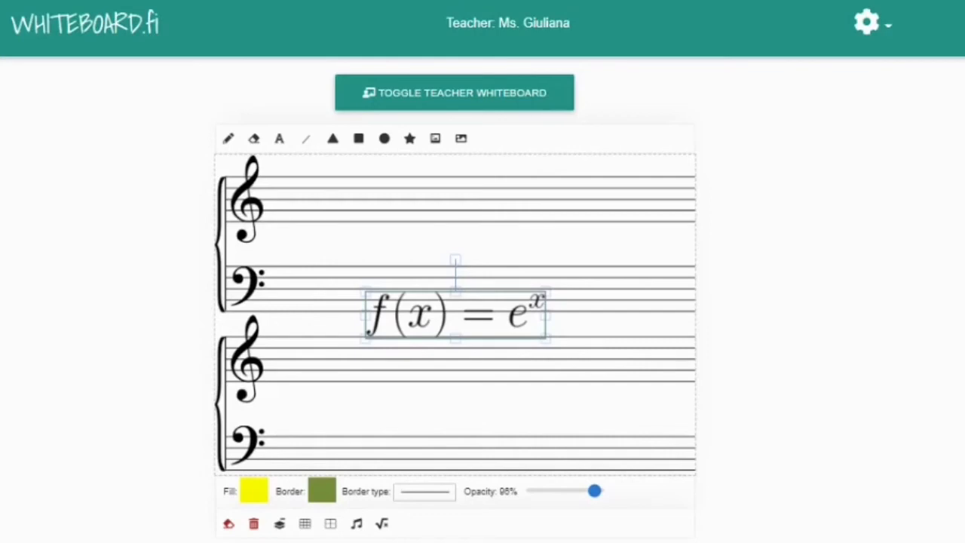
pyautogui.click(254, 525)
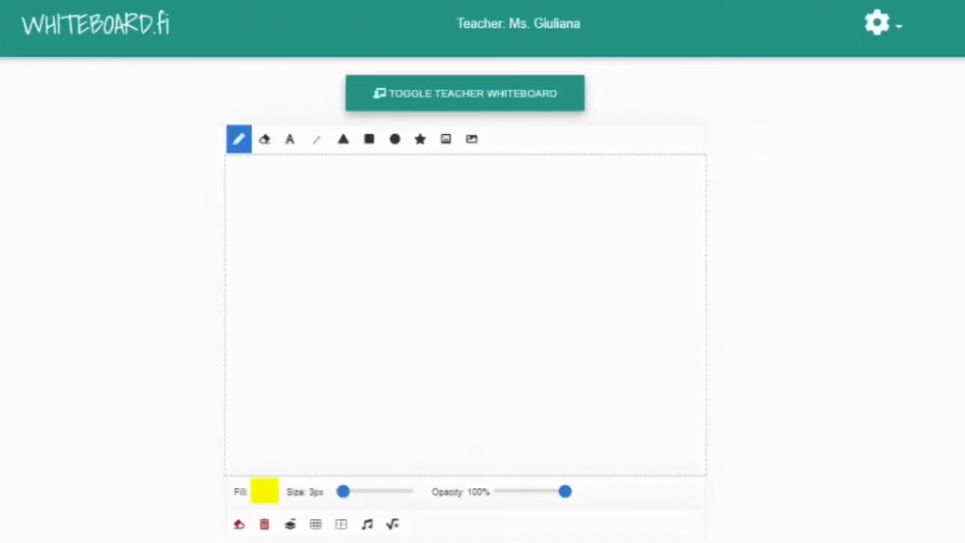
# - Reveal the teacher's whiteboard with the 'SOLVE THE PUZZLE' emoji equation puzzle above the student board
pyautogui.click(572, 100)
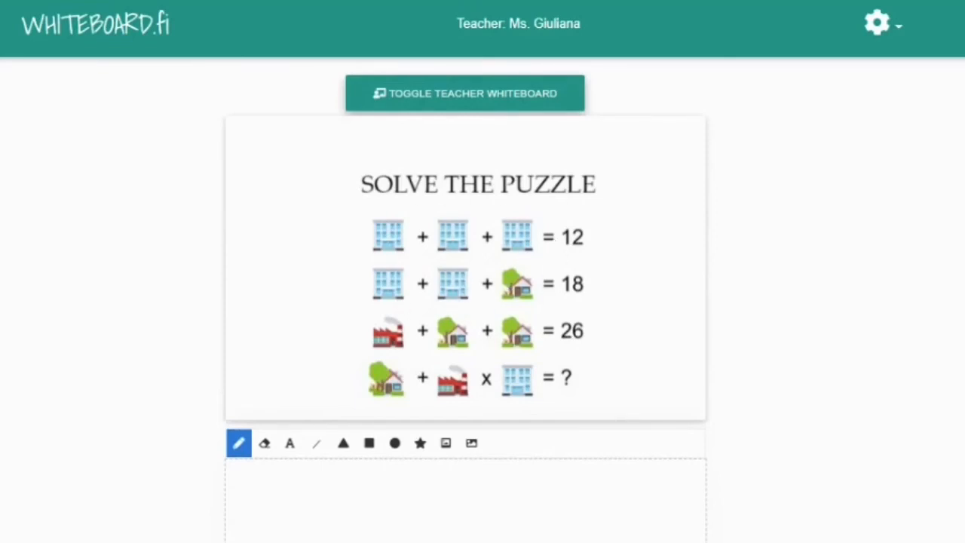
pyautogui.moveTo(388, 257); pyautogui.dragTo(507, 268)
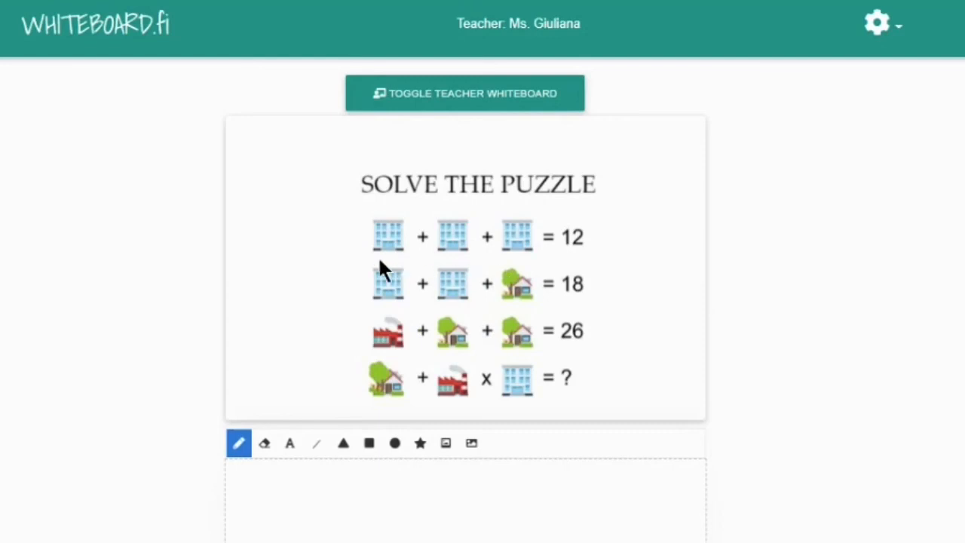
pyautogui.scroll(-3, 487, 263)
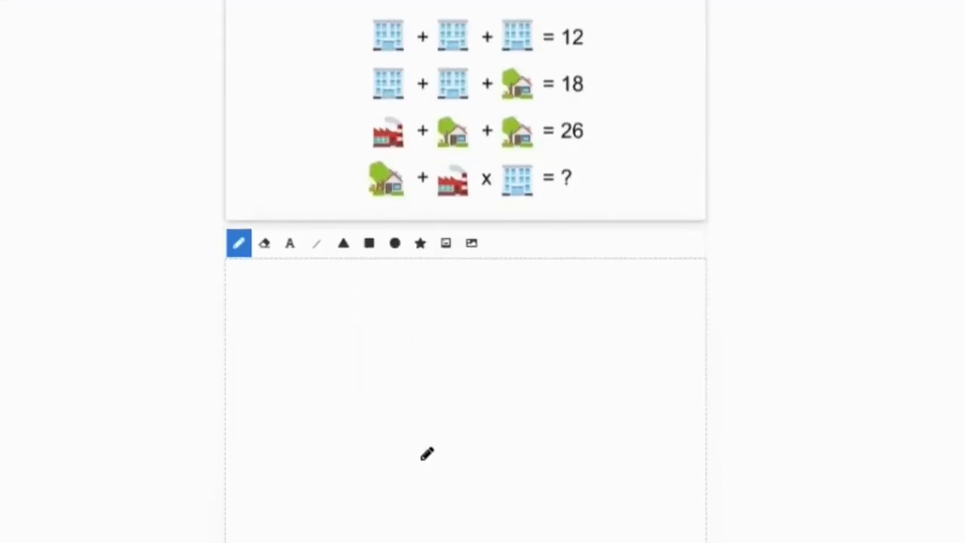
pyautogui.scroll(3, 460, 384)
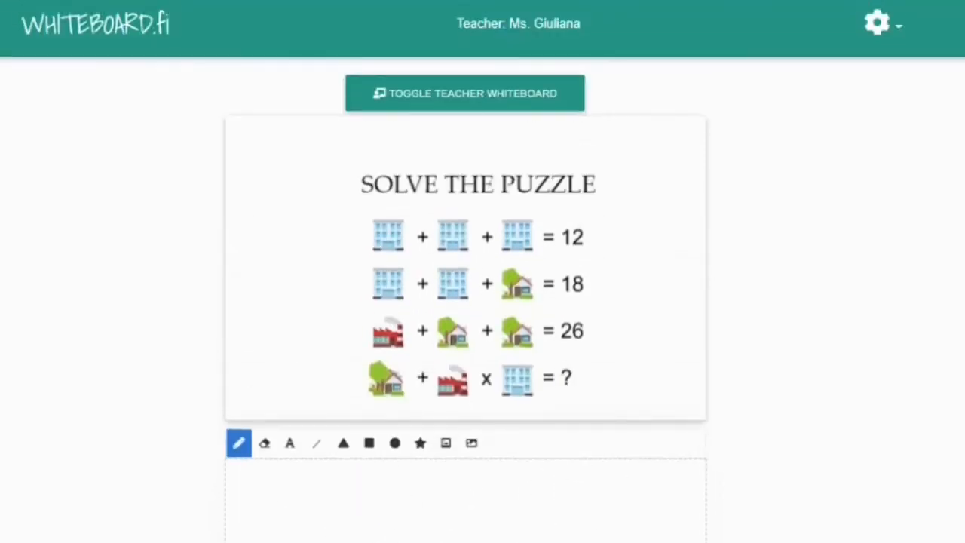